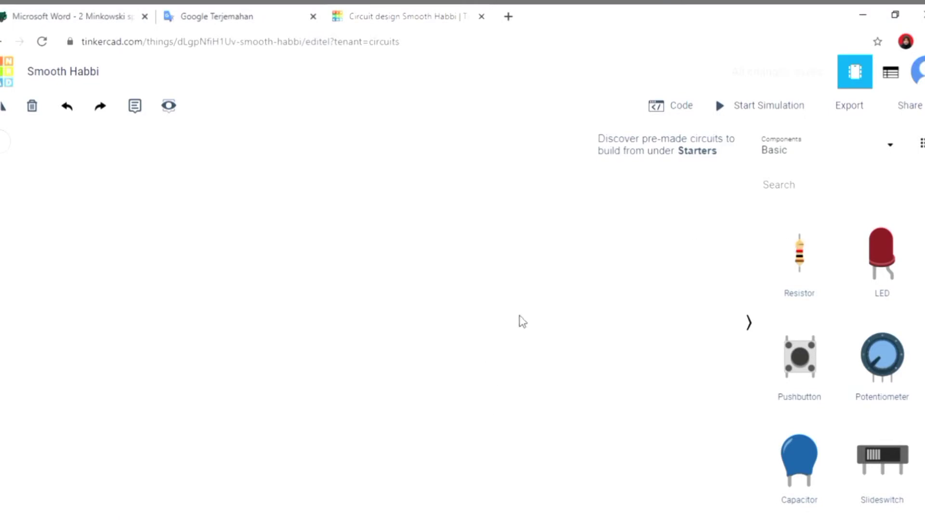
# Search the components for "bat" and place a 9V Battery on the empty workplane.
pyautogui.click(794, 186)
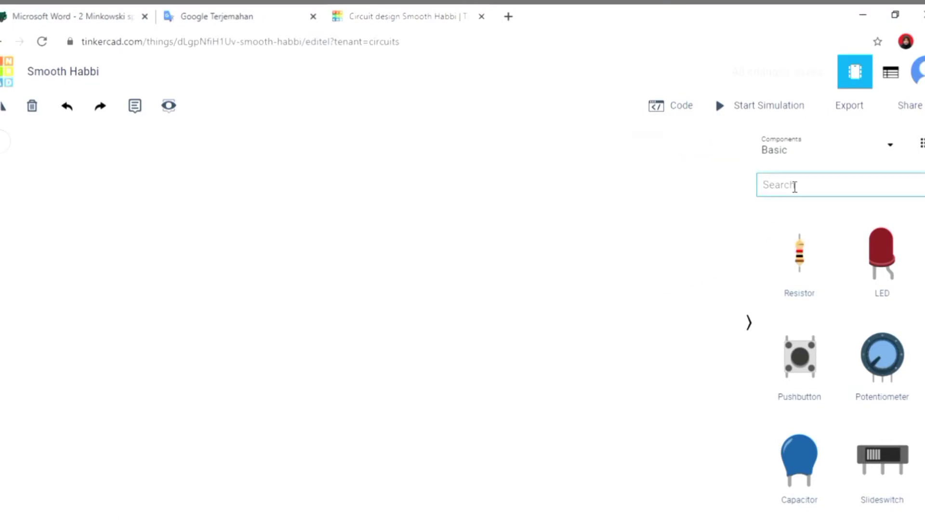
pyautogui.write('bat')
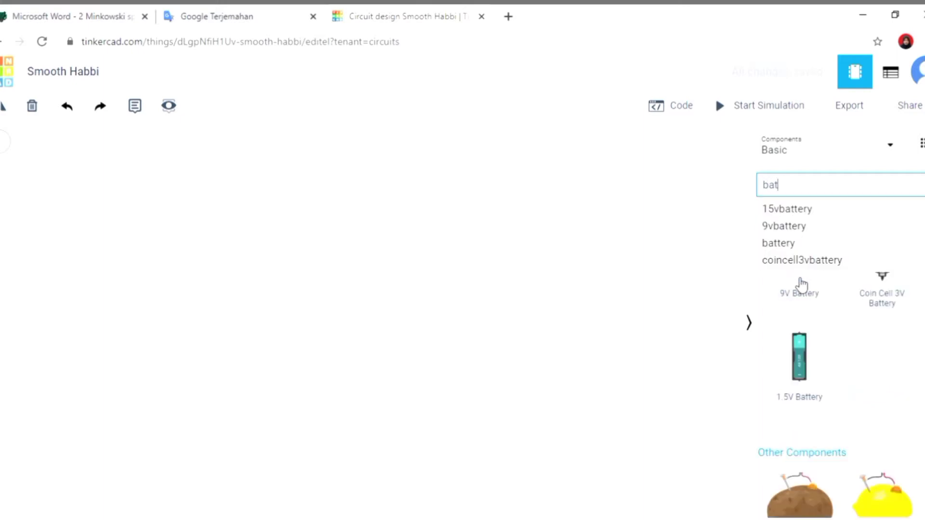
pyautogui.moveTo(802, 285); pyautogui.dragTo(369, 297)
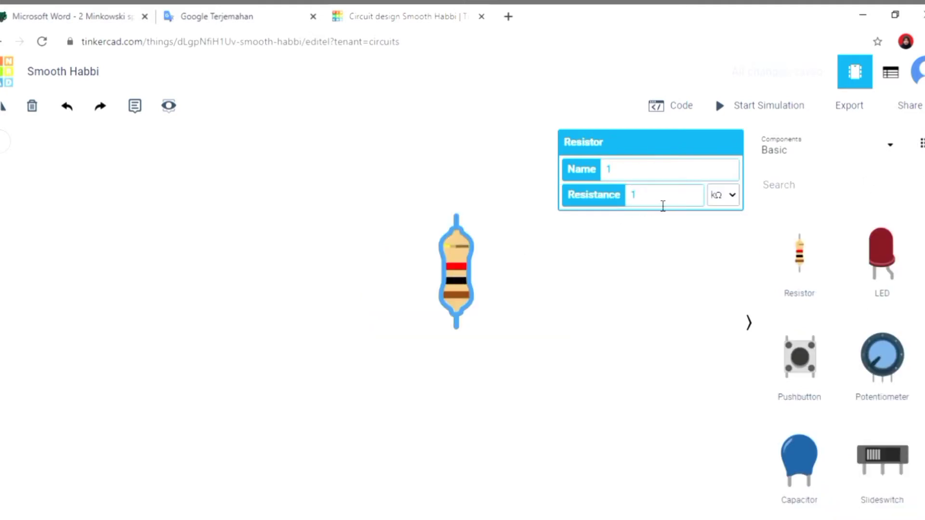
# Set the selected resistor's resistance to 10 kΩ and undo both the change and its placement.
pyautogui.write('0')
pyautogui.click(71, 107)
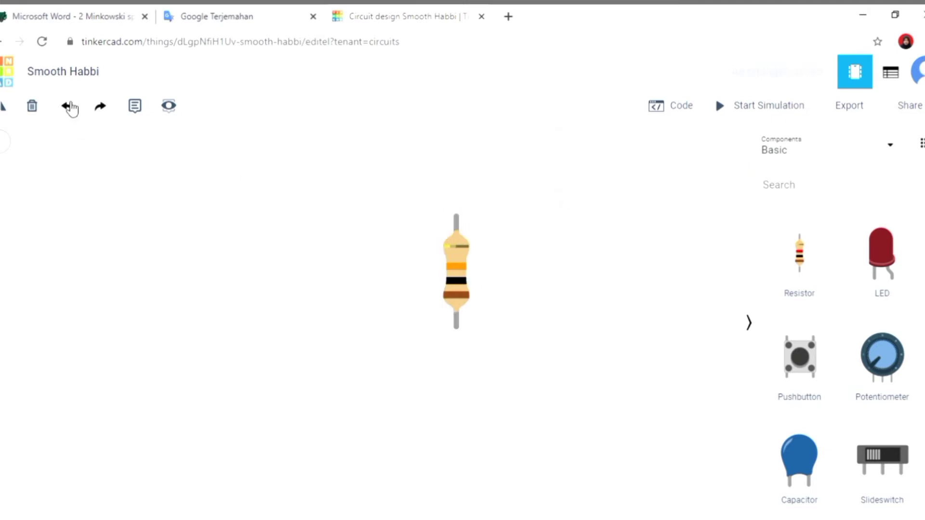
pyautogui.click(70, 107)
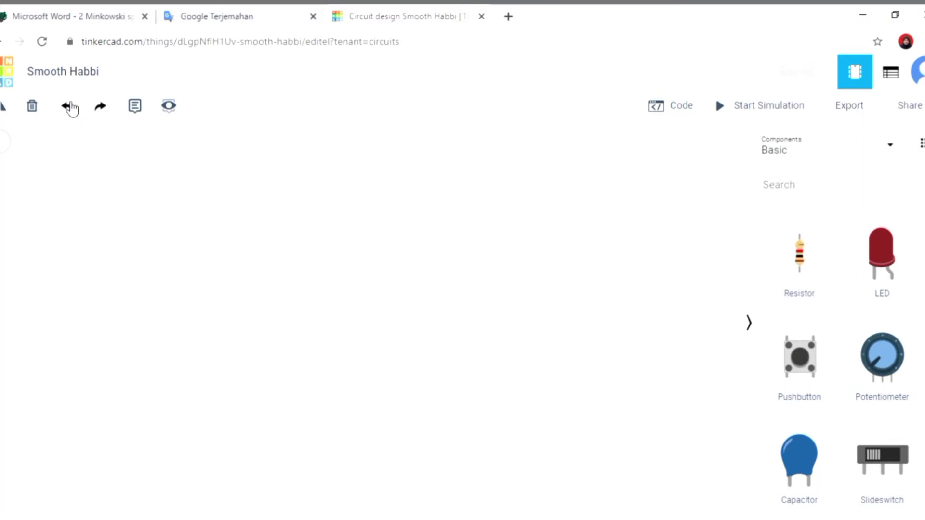
# Search the components for "pho" and try placing a Photoresistor on the workplane.
pyautogui.click(790, 195)
pyautogui.write('pho')
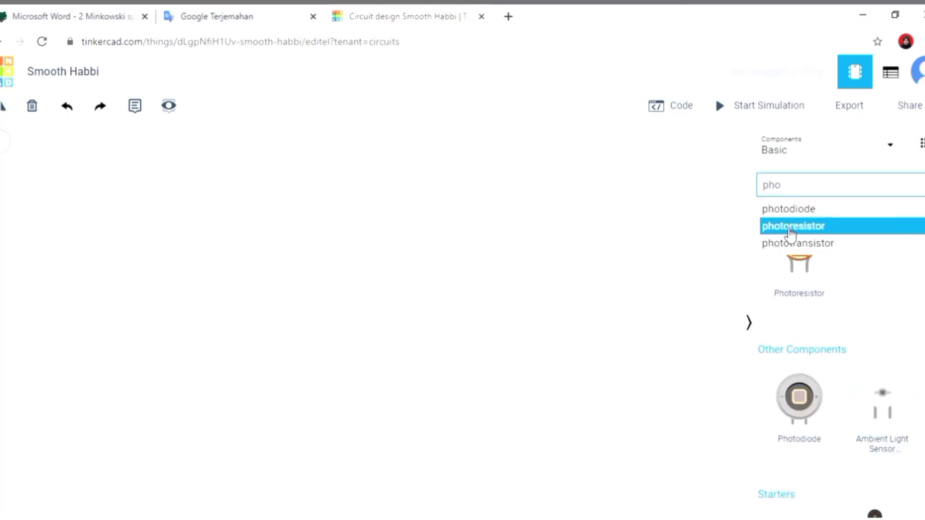
pyautogui.moveTo(805, 279); pyautogui.dragTo(758, 196)
# Search the components for "tra", try placing an NPN Transistor (BJT) on the workplane, and clear the search.
pyautogui.write('tra')
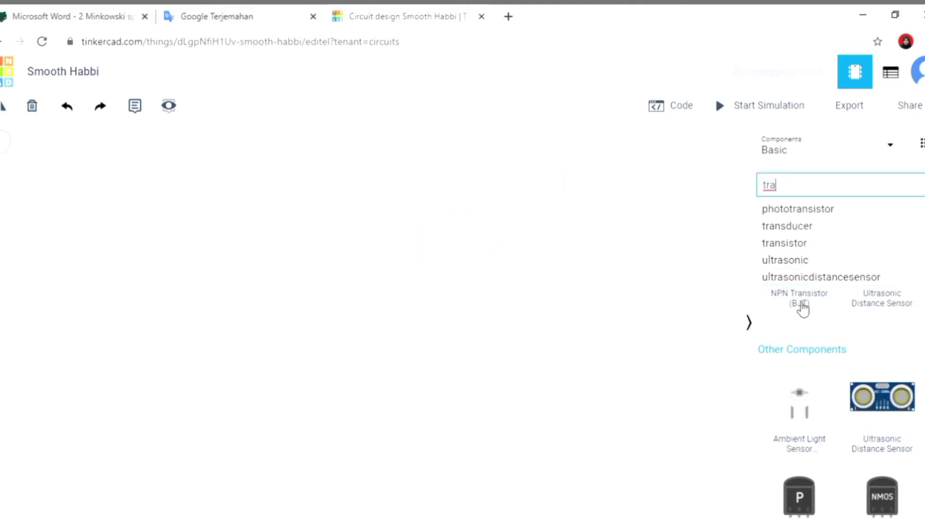
pyautogui.moveTo(802, 308); pyautogui.dragTo(483, 321)
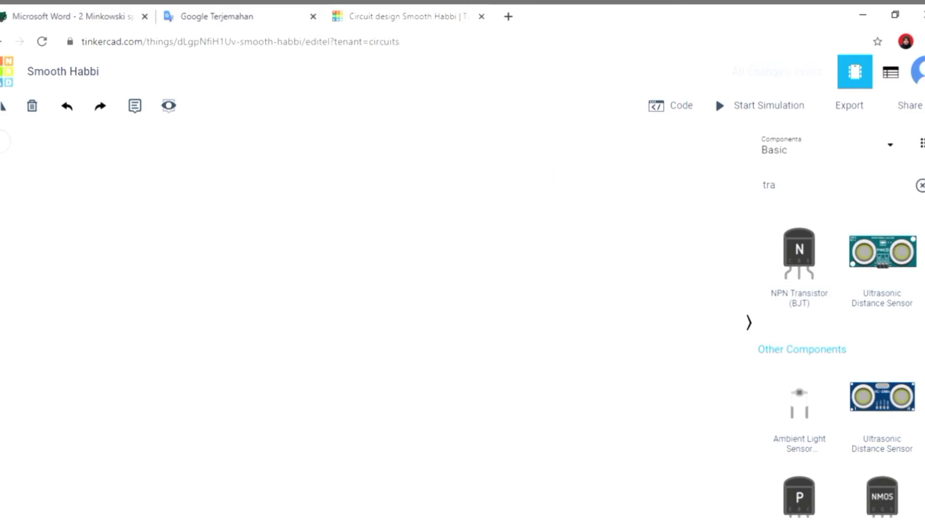
pyautogui.click(920, 184)
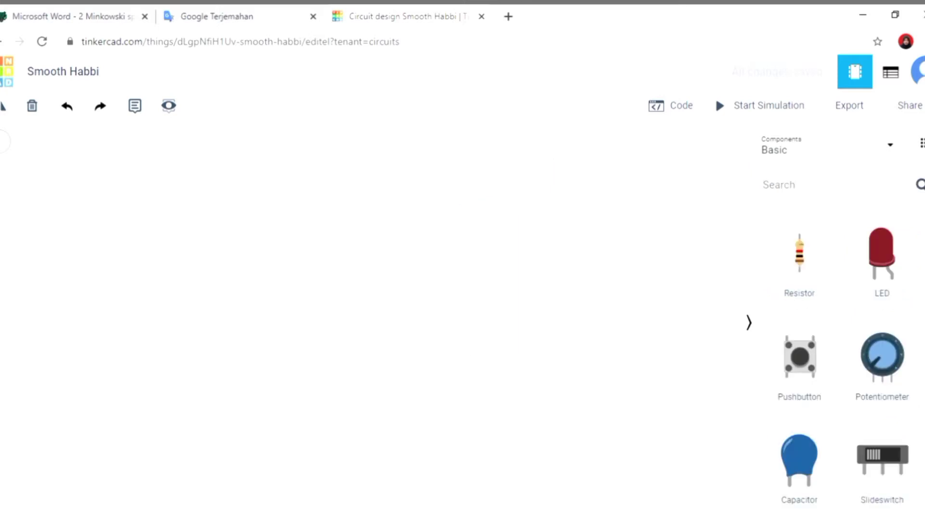
# Place an LED with its color set to Yellow on the workplane and undo it.
pyautogui.moveTo(898, 248); pyautogui.dragTo(488, 291)
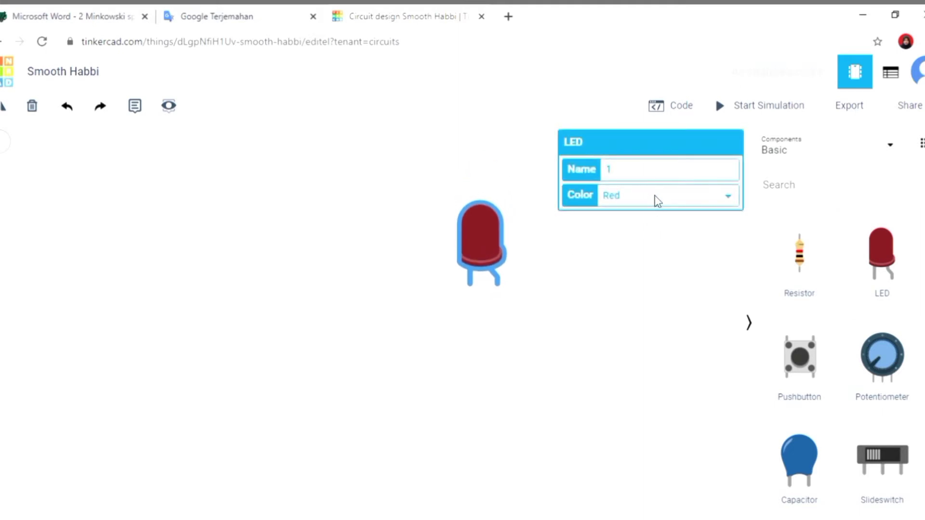
pyautogui.click(657, 224)
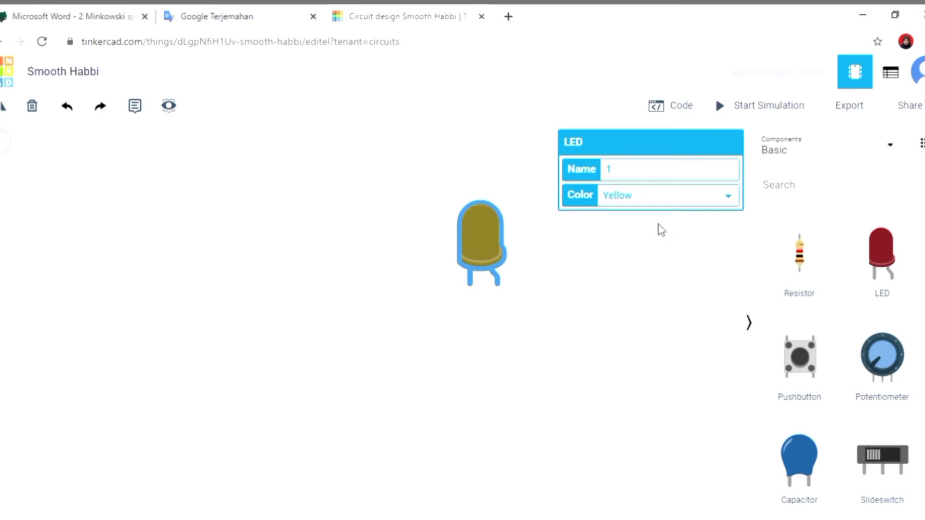
pyautogui.click(81, 114)
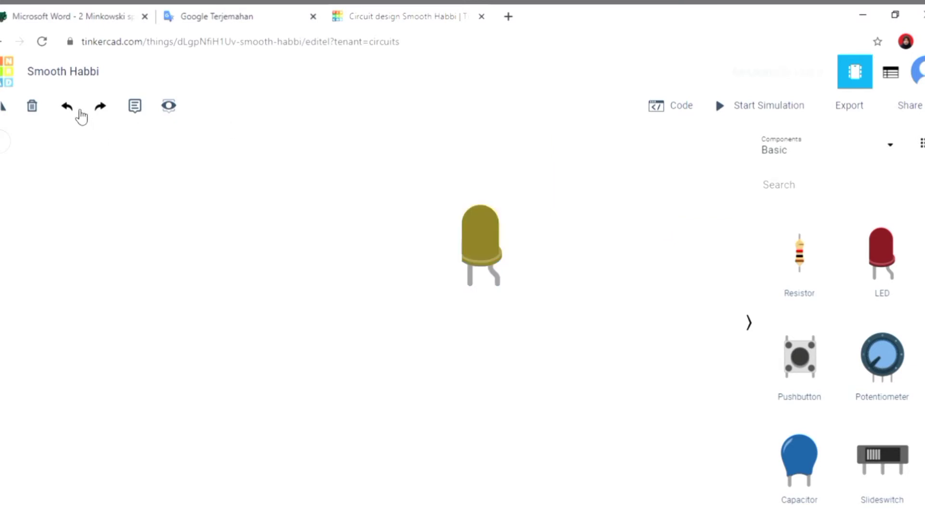
pyautogui.click(81, 116)
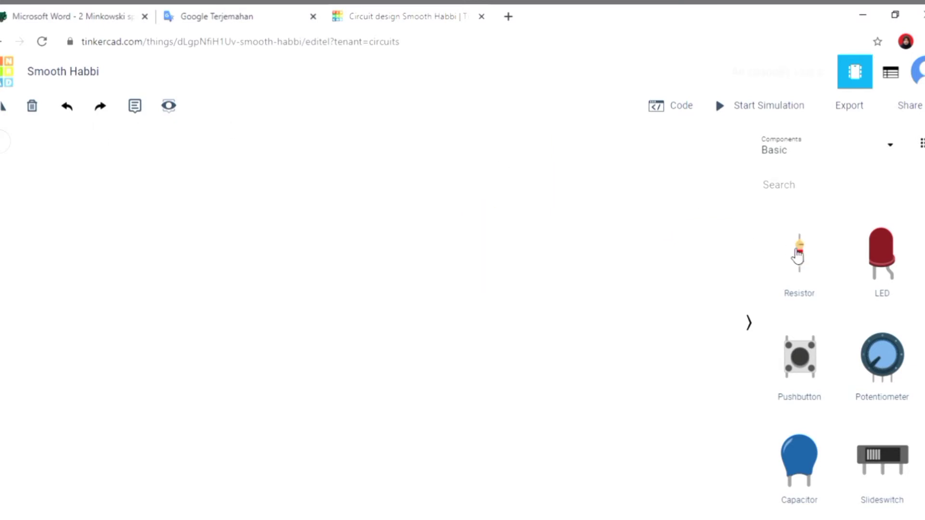
# Place a resistor with its resistance set to 220 Ω on the workplane and undo it.
pyautogui.moveTo(797, 253); pyautogui.dragTo(480, 288)
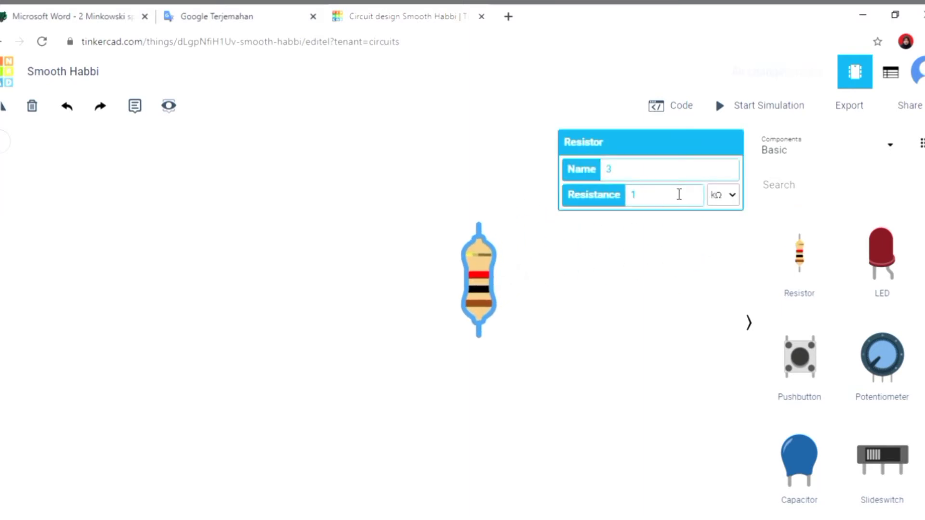
pyautogui.click(725, 200)
pyautogui.click(722, 265)
pyautogui.write('220')
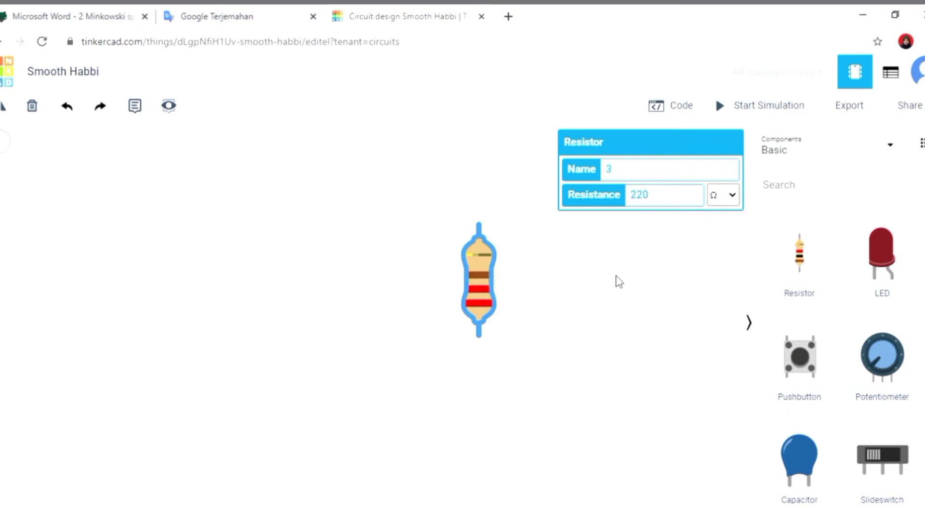
pyautogui.click(68, 108)
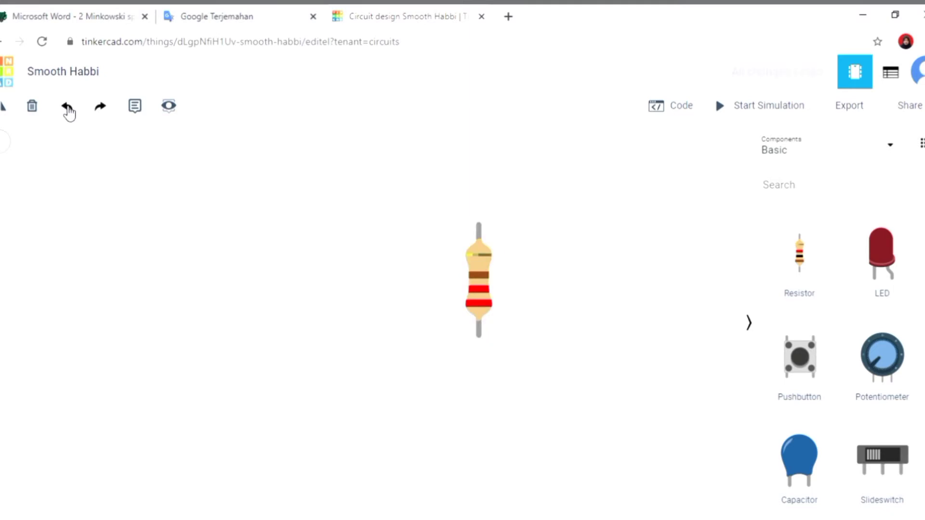
pyautogui.click(68, 109)
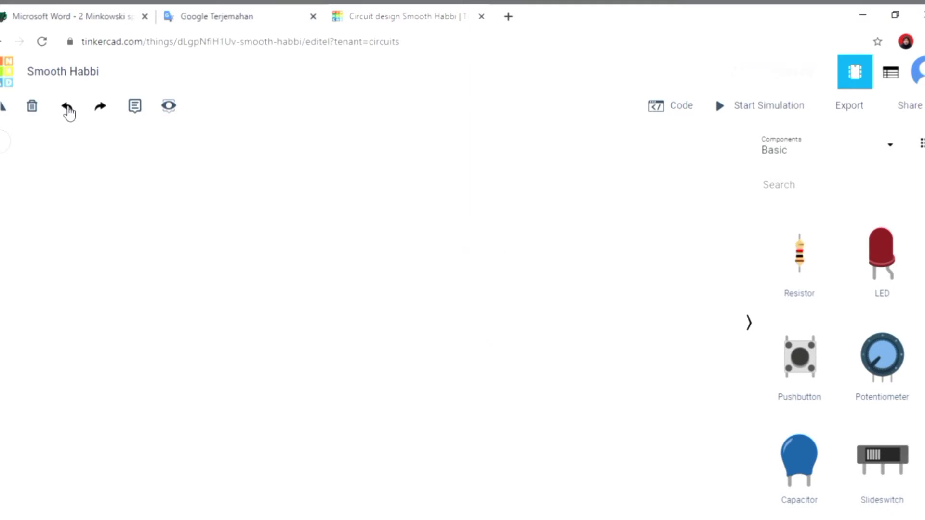
# Search the components for "buz", place a Piezo on the workplane, and undo its placement.
pyautogui.click(783, 183)
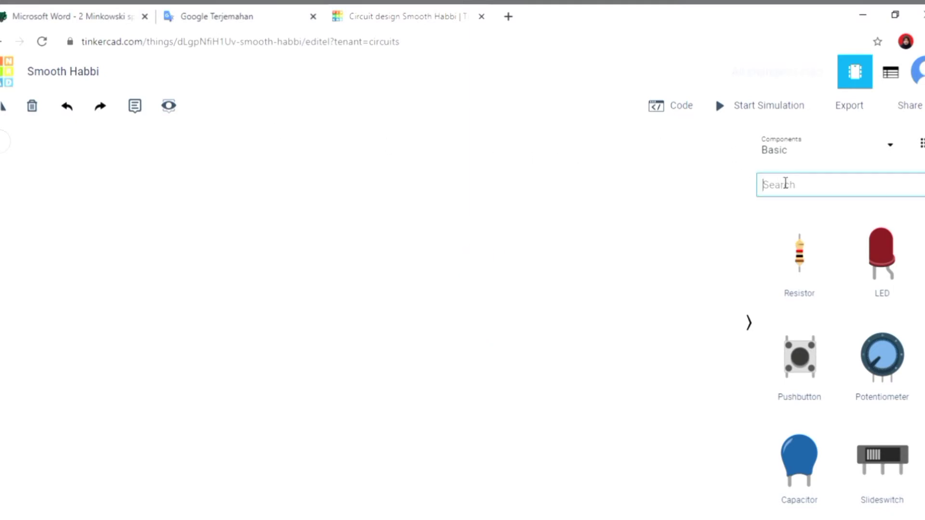
pyautogui.write('buz')
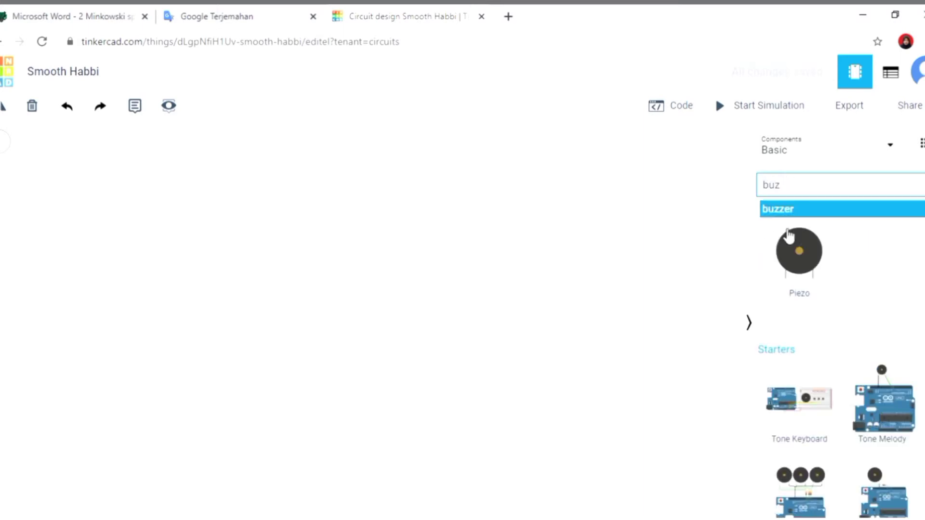
pyautogui.moveTo(788, 236); pyautogui.dragTo(501, 423)
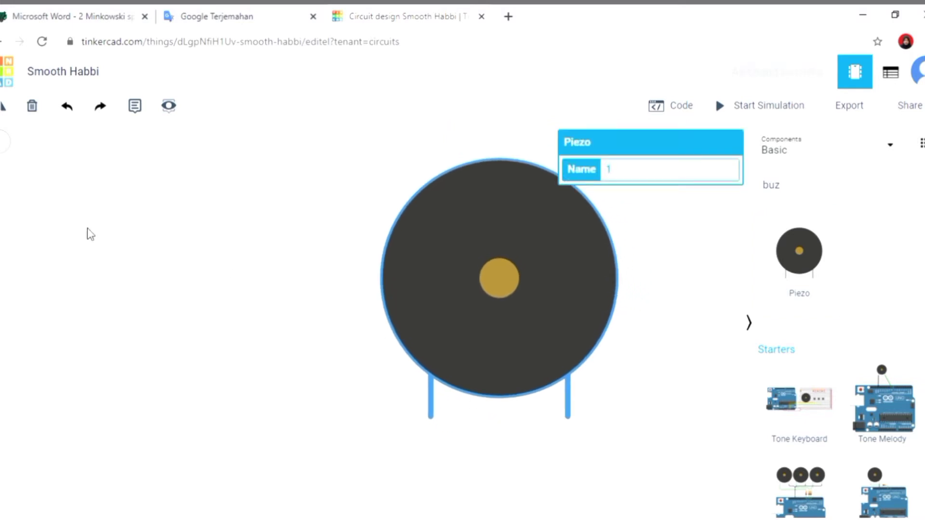
pyautogui.click(73, 109)
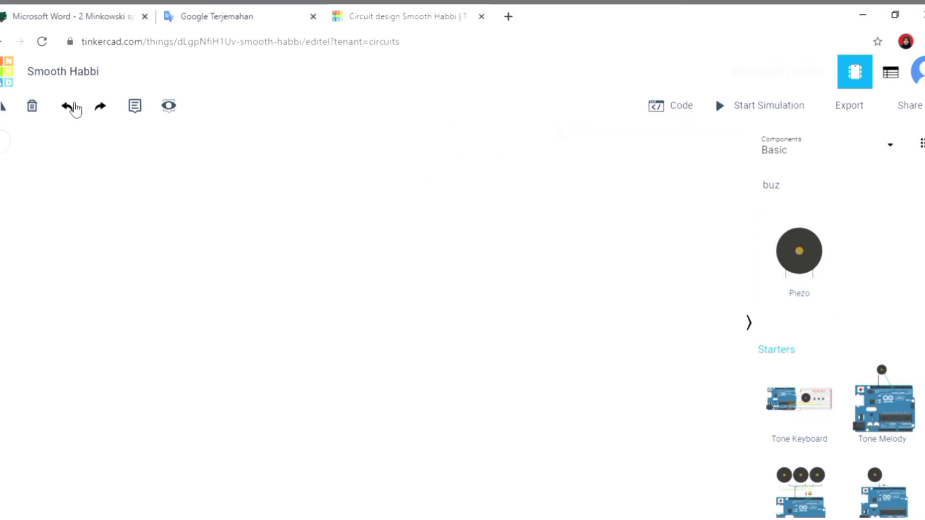
pyautogui.click(920, 186)
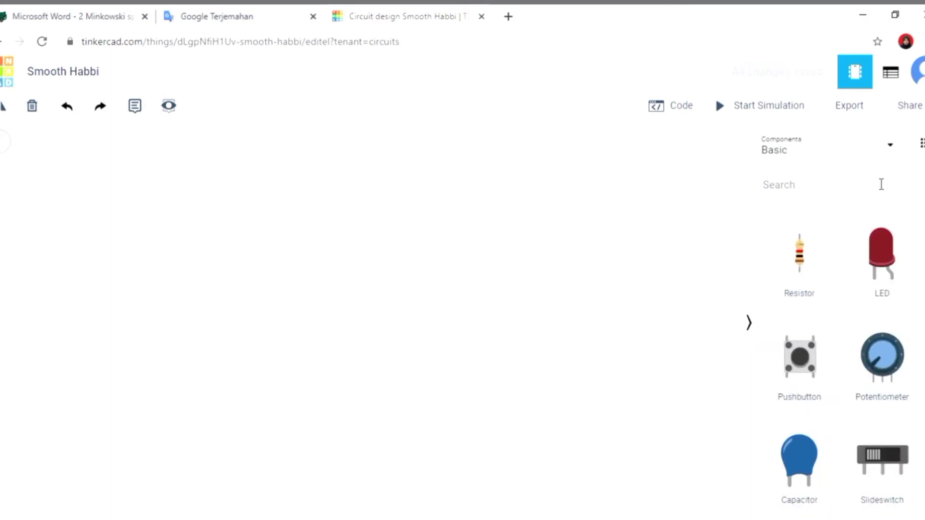
# Search the components for "boar" and place a Breadboard Small on the workplane.
pyautogui.click(881, 184)
pyautogui.write('boar')
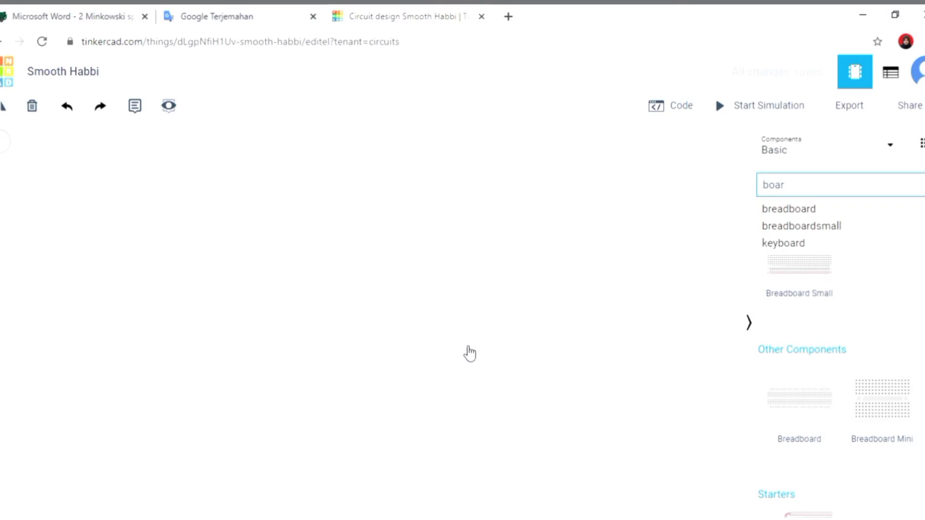
pyautogui.click(809, 295)
pyautogui.scroll(-2, 453, 345)
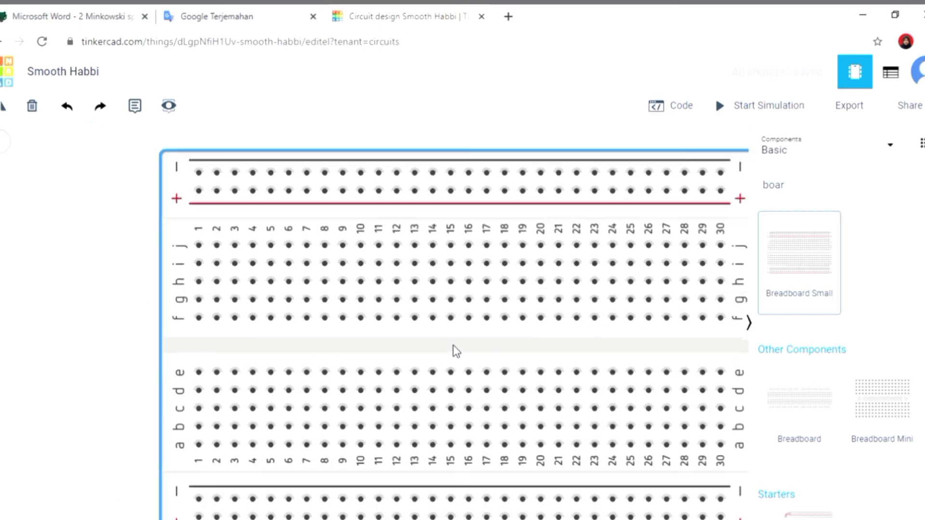
pyautogui.scroll(-3, 452, 344)
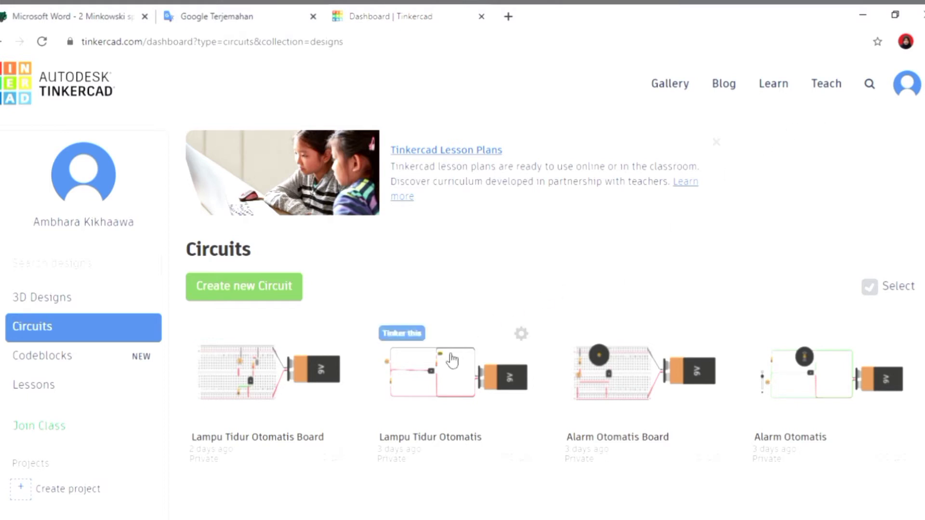
# Open the Lampu Tidur Otomatis circuit from the dashboard for editing.
pyautogui.click(442, 374)
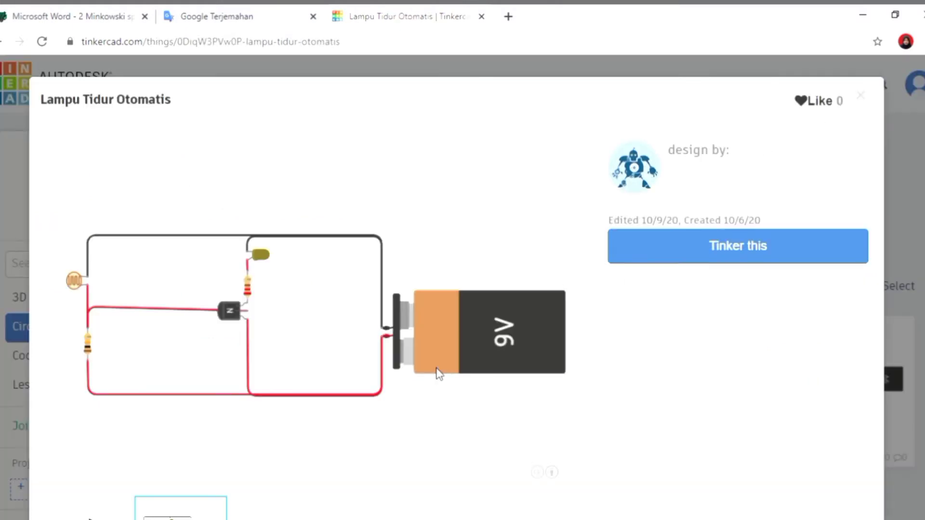
pyautogui.click(702, 252)
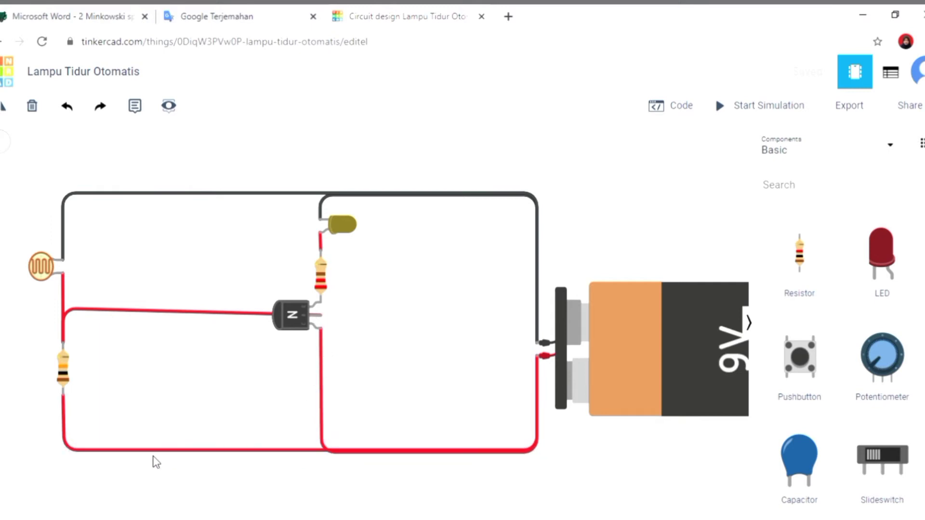
# Inspect the properties of the circuit's main resistor, photoresistor, NPN transistor, LED series resistor and LED.
pyautogui.click(64, 381)
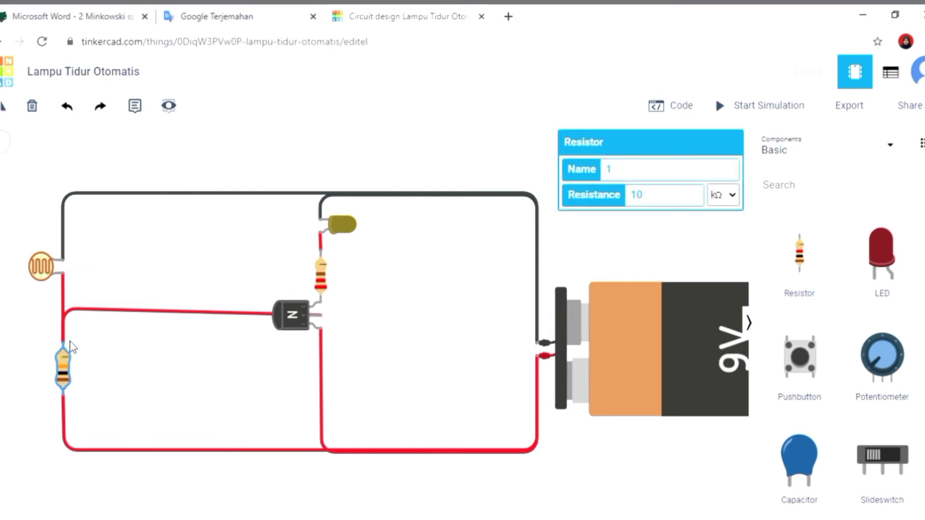
pyautogui.click(51, 276)
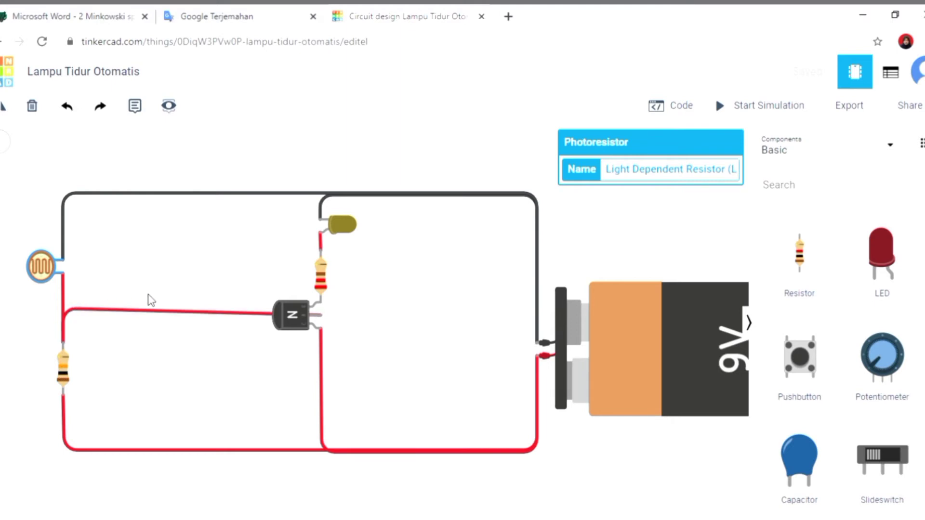
pyautogui.click(298, 314)
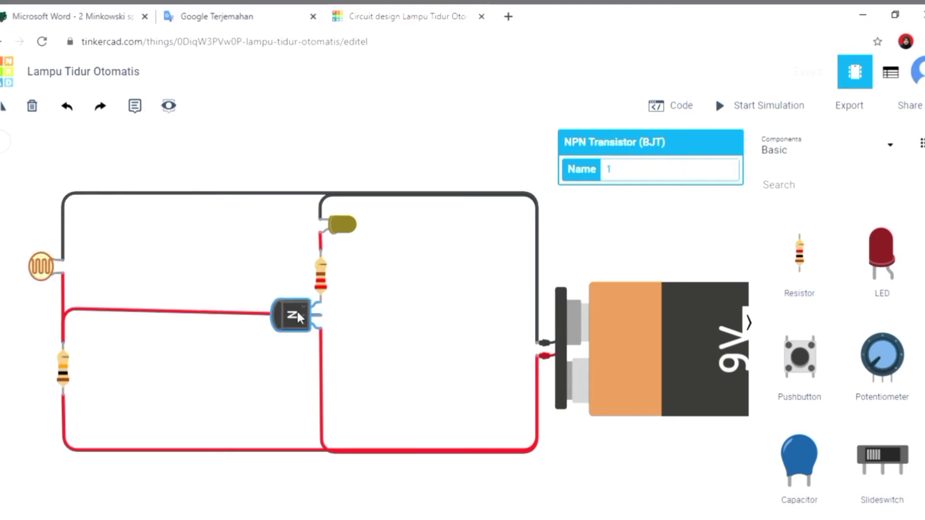
pyautogui.click(323, 290)
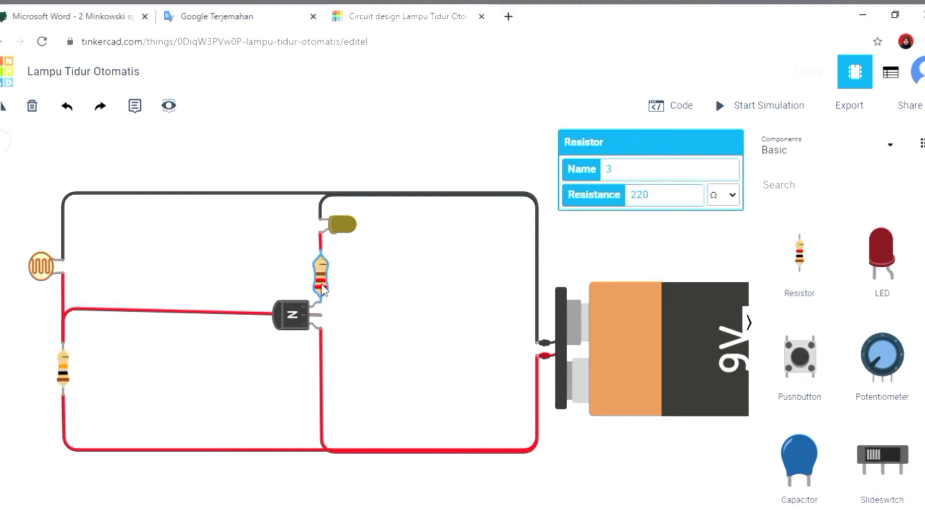
pyautogui.click(336, 232)
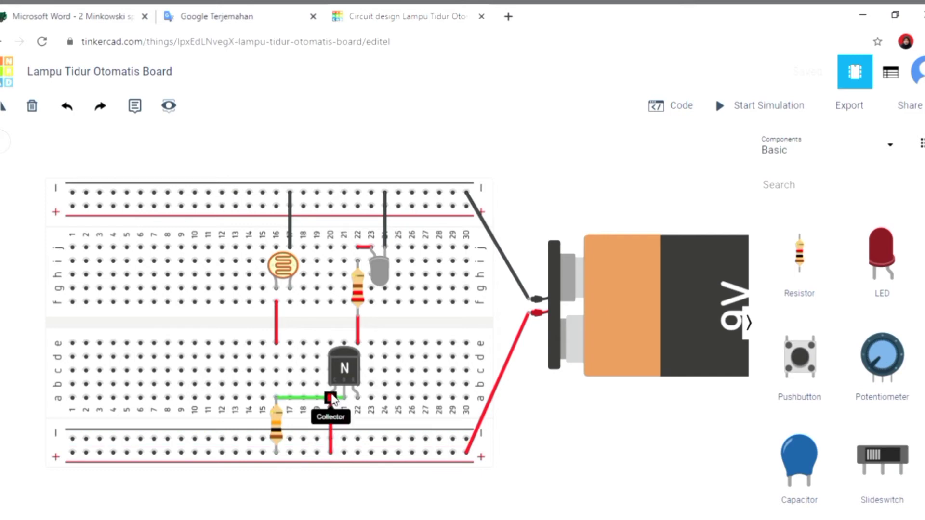
# Examine the Utama resistor's breadboard connections and the photoresistor's wire to the negative rail in Lampu Tidur Otomatis Board.
pyautogui.click(277, 440)
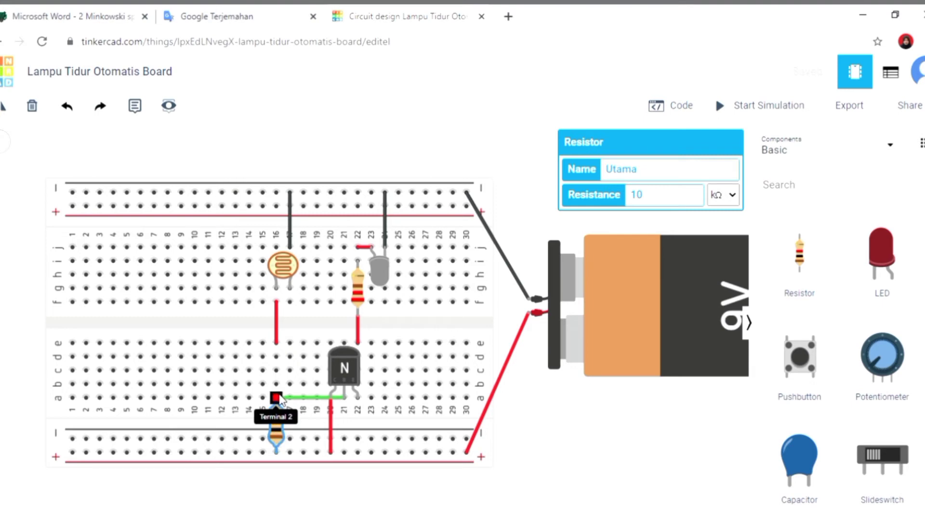
pyautogui.moveTo(279, 397)
pyautogui.mouseDown()
pyautogui.moveTo(277, 304)
pyautogui.moveTo(277, 397)
pyautogui.moveTo(277, 343)
pyautogui.moveTo(284, 365)
pyautogui.moveTo(277, 400)
pyautogui.moveTo(275, 345)
pyautogui.moveTo(274, 380)
pyautogui.mouseUp()
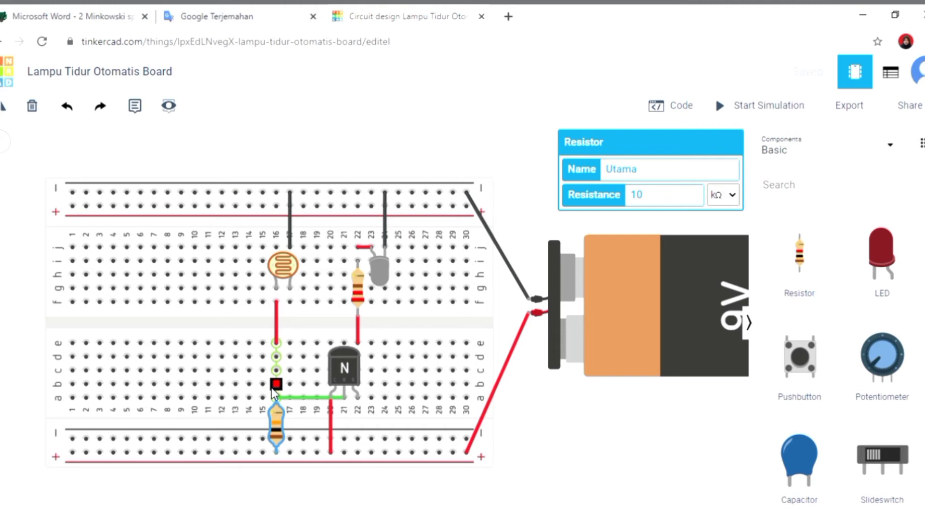
pyautogui.moveTo(271, 388); pyautogui.dragTo(276, 398)
pyautogui.click(291, 222)
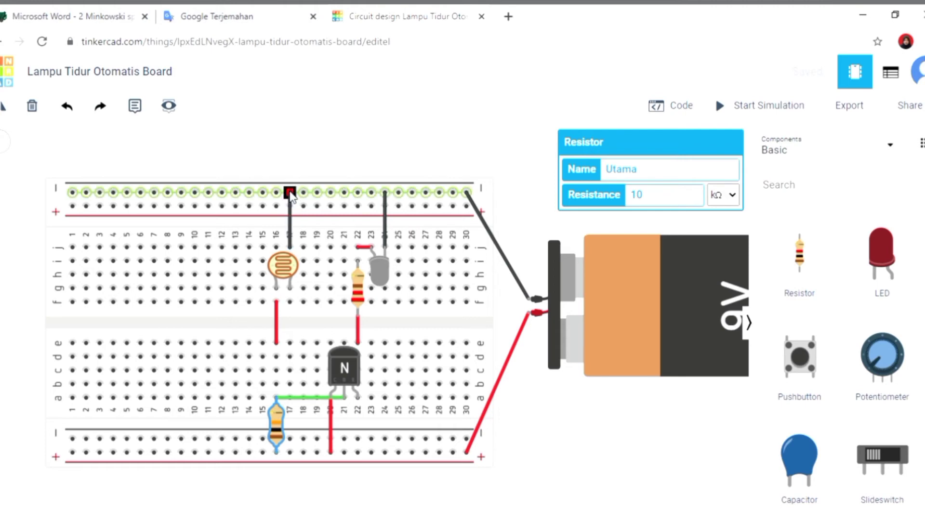
# Examine the photoresistor's black wire, the Utama resistor, the green wire to the transistor's base and the NPN transistor.
pyautogui.click(289, 229)
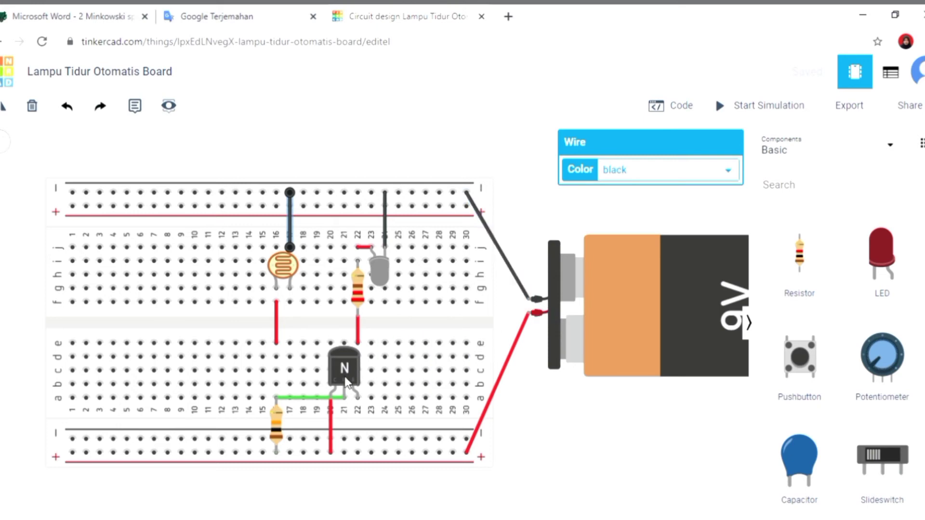
pyautogui.click(346, 402)
pyautogui.click(274, 407)
pyautogui.click(277, 418)
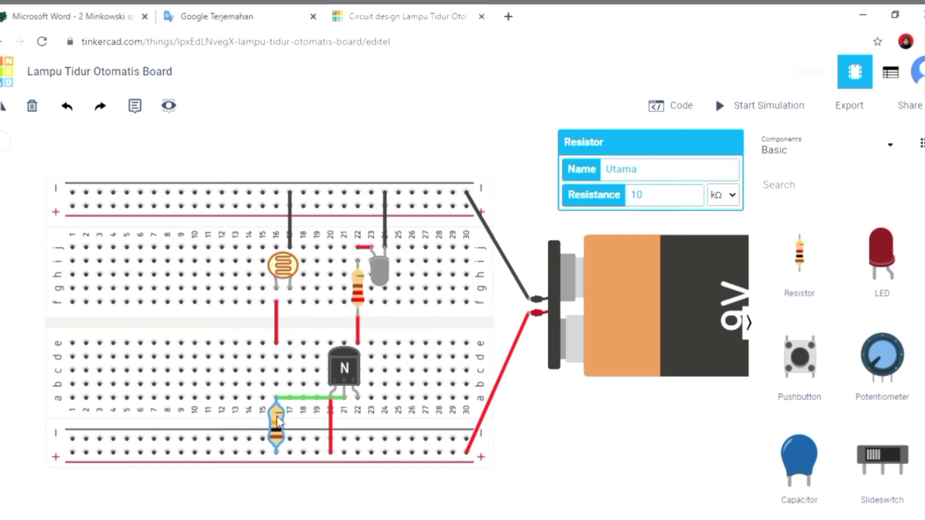
pyautogui.click(297, 398)
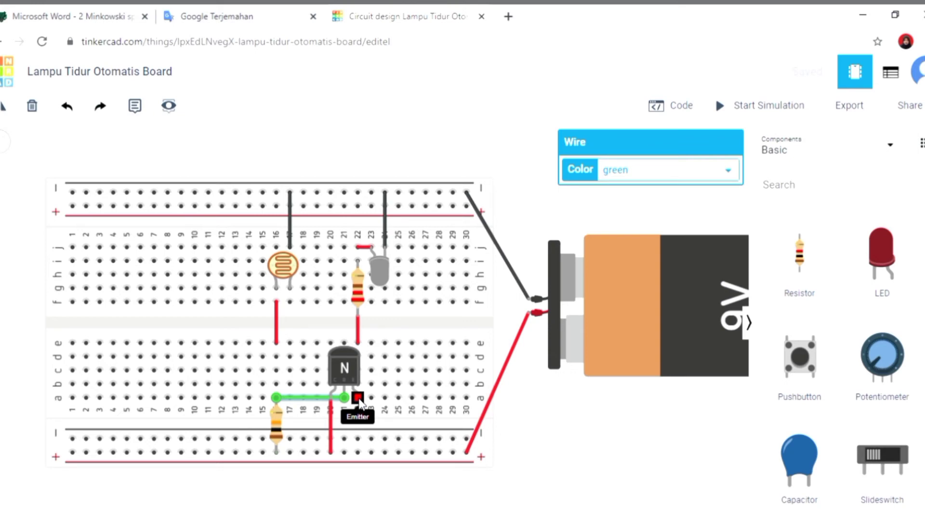
pyautogui.click(345, 373)
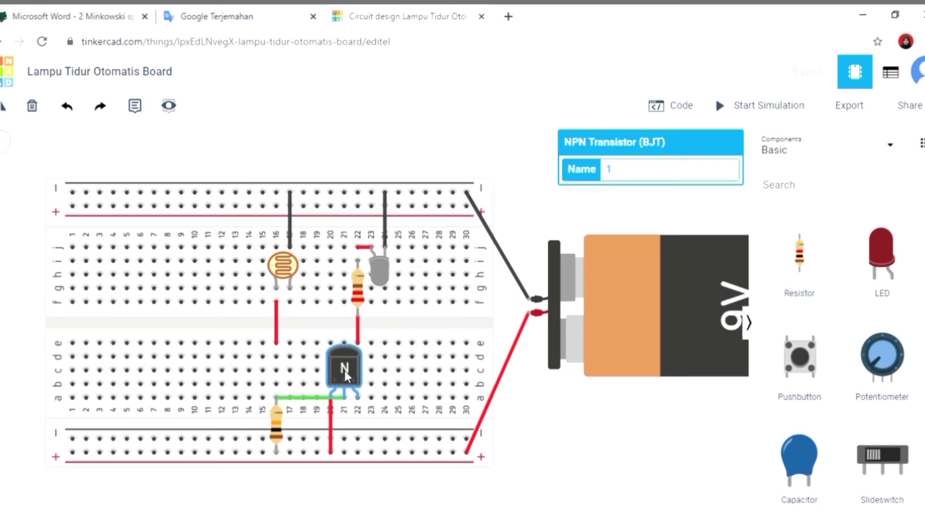
# Trace the path from the transistor through the red wire, series resistor and jumper to the LED and its black negative-rail wire.
pyautogui.click(357, 332)
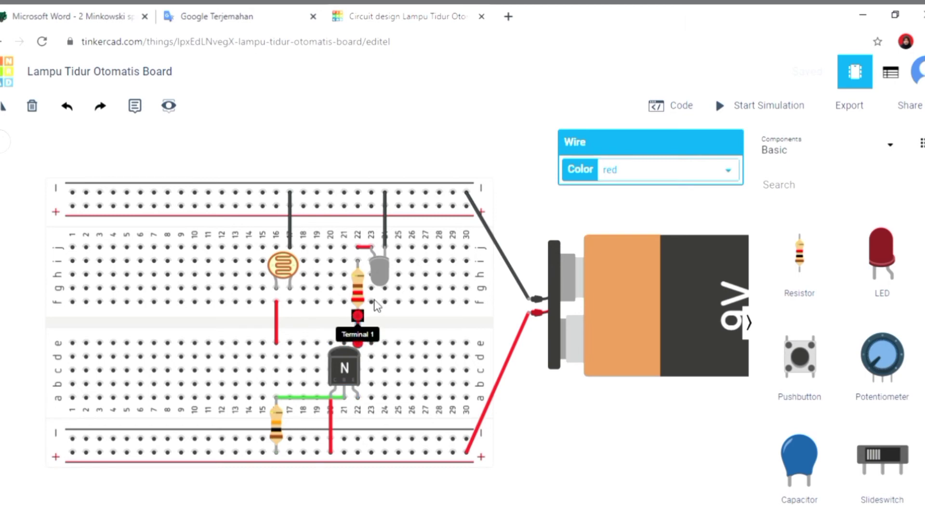
pyautogui.click(357, 298)
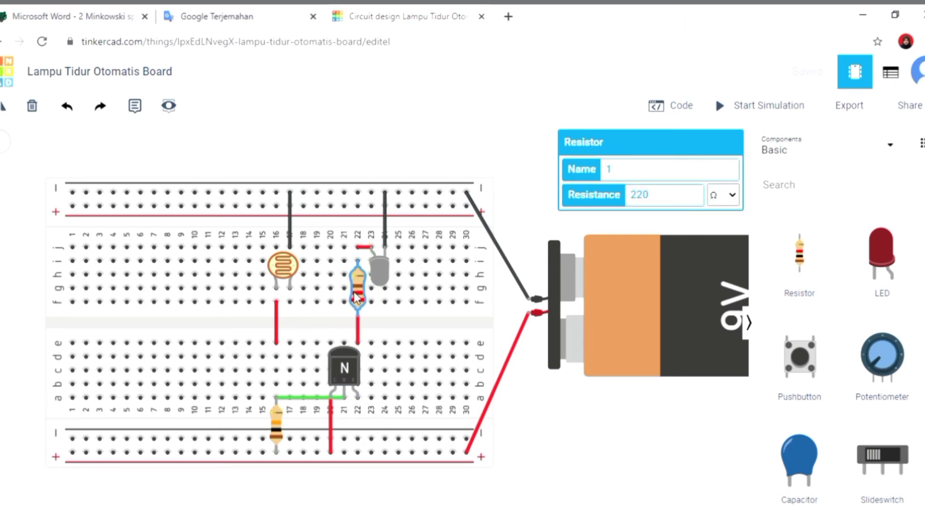
pyautogui.click(364, 247)
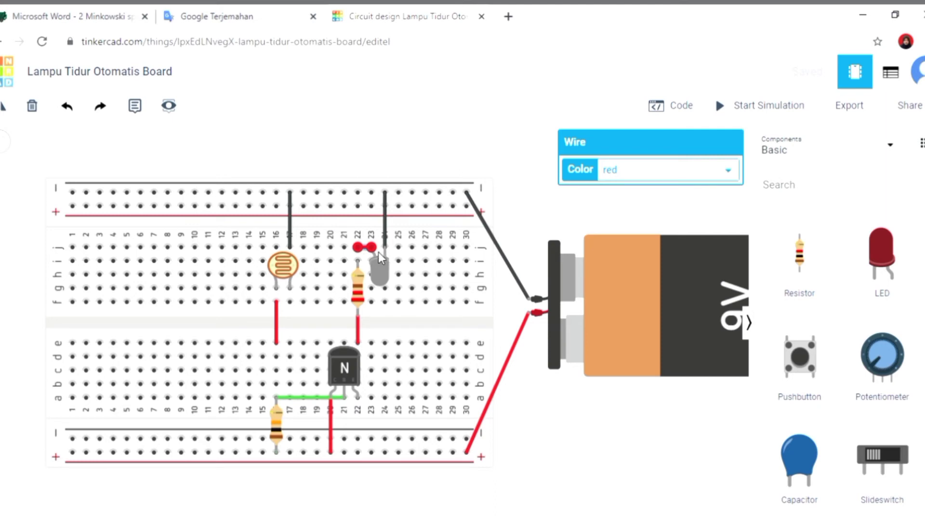
pyautogui.click(378, 266)
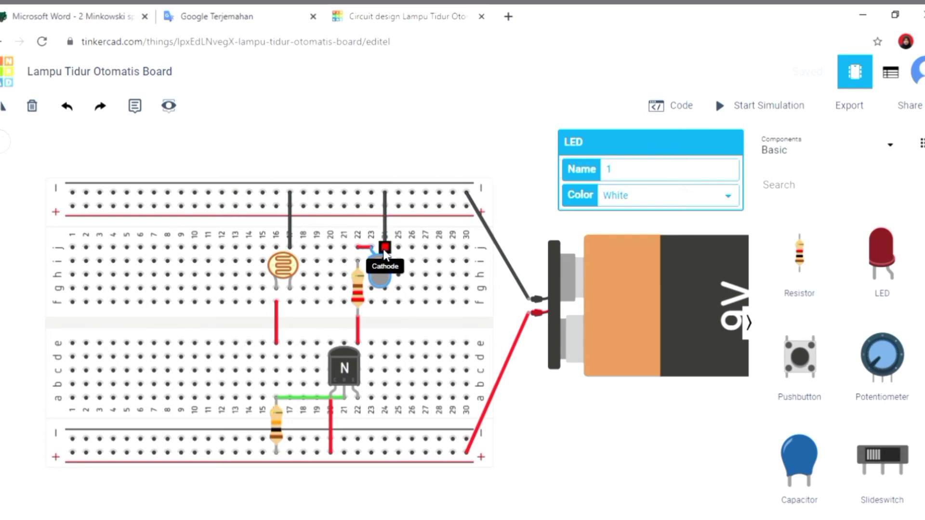
pyautogui.click(385, 249)
pyautogui.click(384, 193)
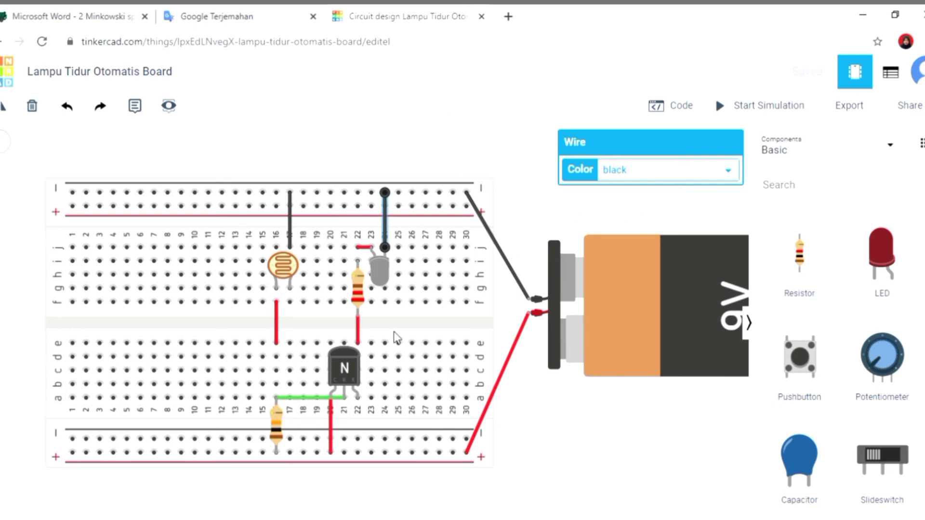
# Start the simulation and raise the photoresistor's light level from darkest to brightest.
pyautogui.click(729, 112)
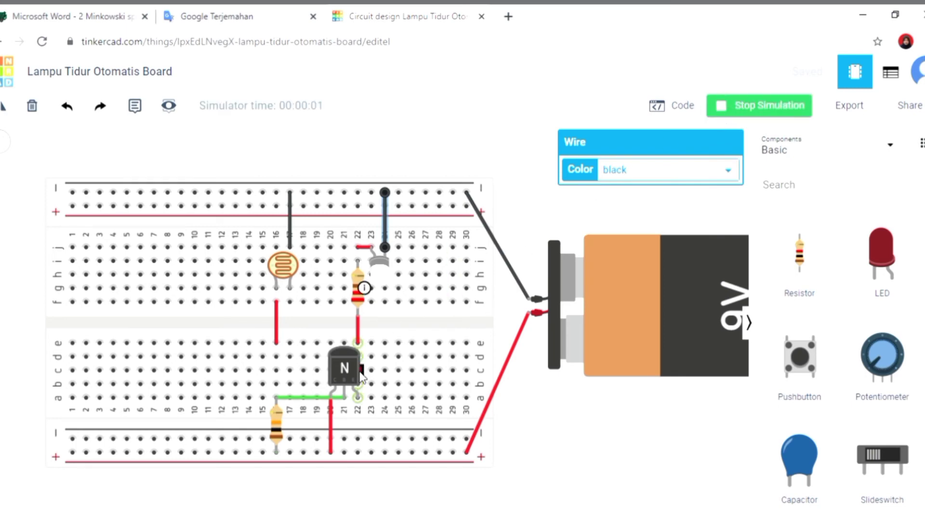
pyautogui.click(285, 269)
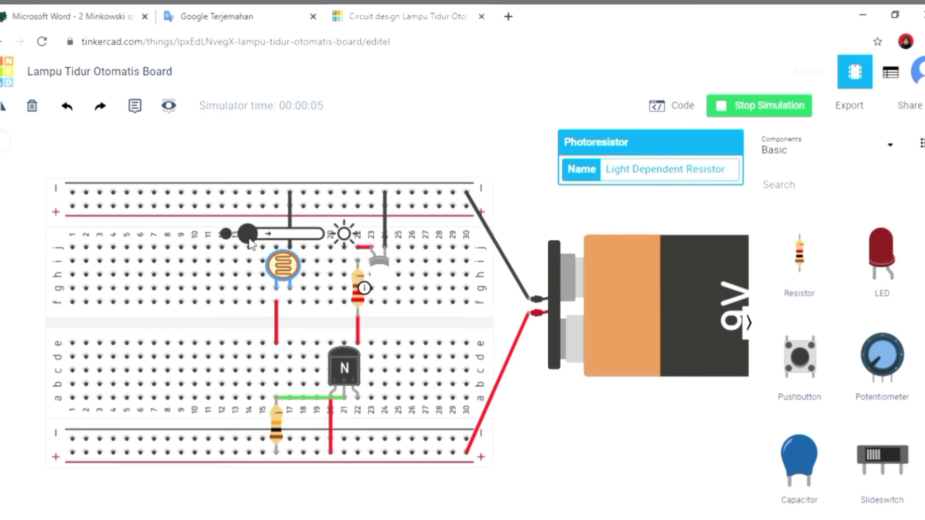
pyautogui.moveTo(250, 242)
pyautogui.mouseDown()
pyautogui.moveTo(342, 247)
pyautogui.moveTo(288, 237)
pyautogui.moveTo(236, 245)
pyautogui.moveTo(332, 241)
pyautogui.mouseUp()
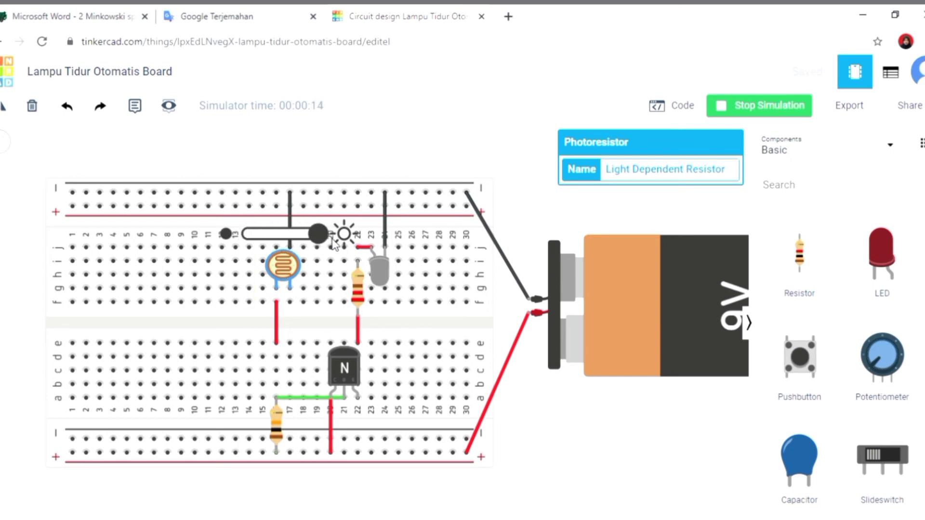